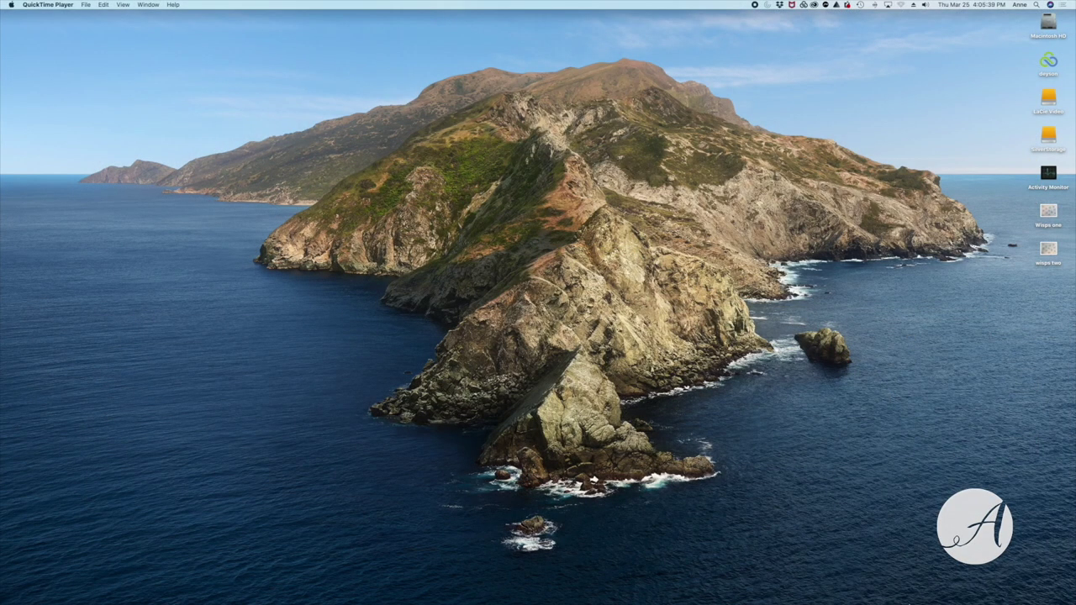
Launch Adobe Illustrator 2021 and start setting up a new document.
mouse_move(920, 598)
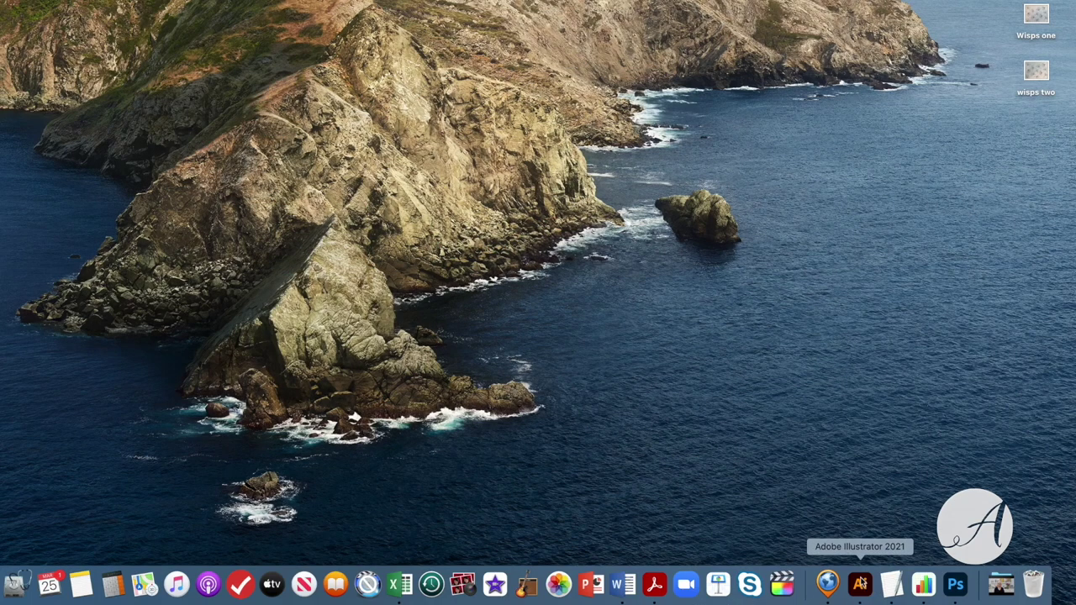
left_click(860, 586)
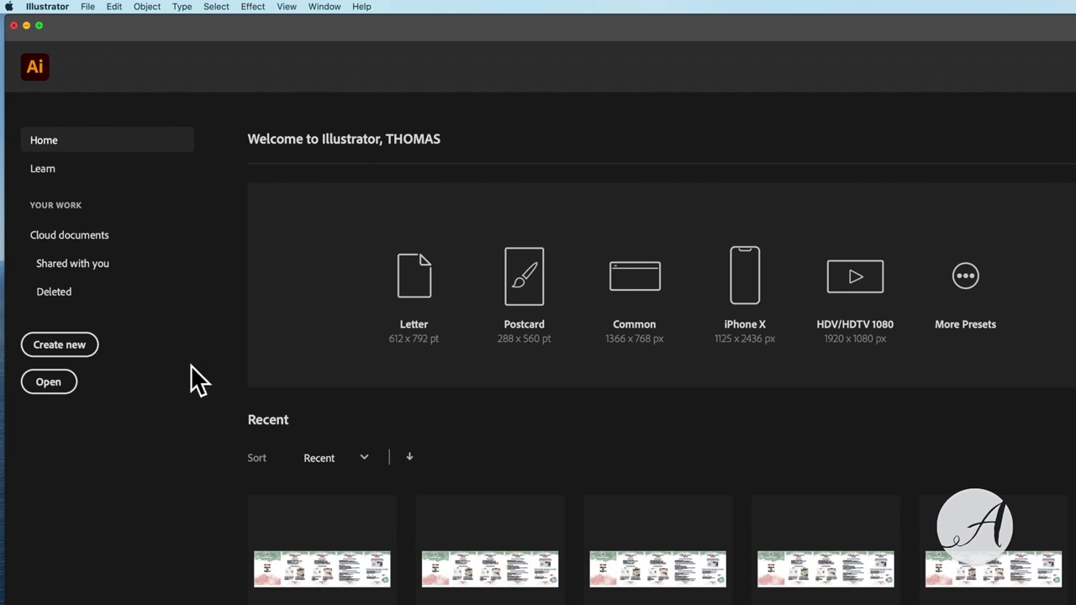
left_click(46, 353)
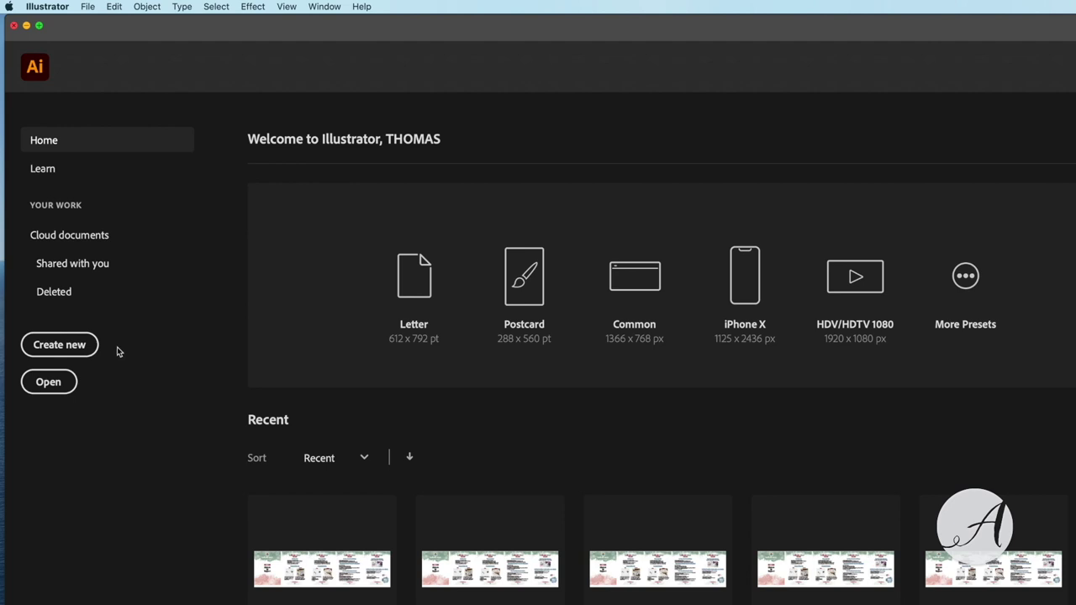
left_click(60, 345)
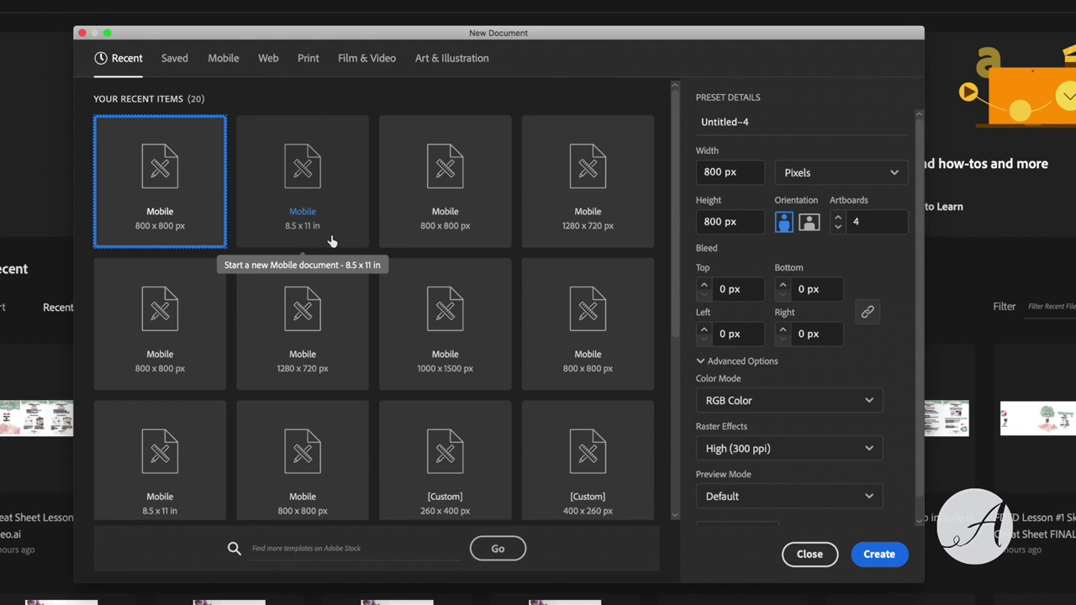
Create the document from the recent 8.5 x 11 in preset, with width 8.5 in, height 11 in and units in inches.
left_click(309, 190)
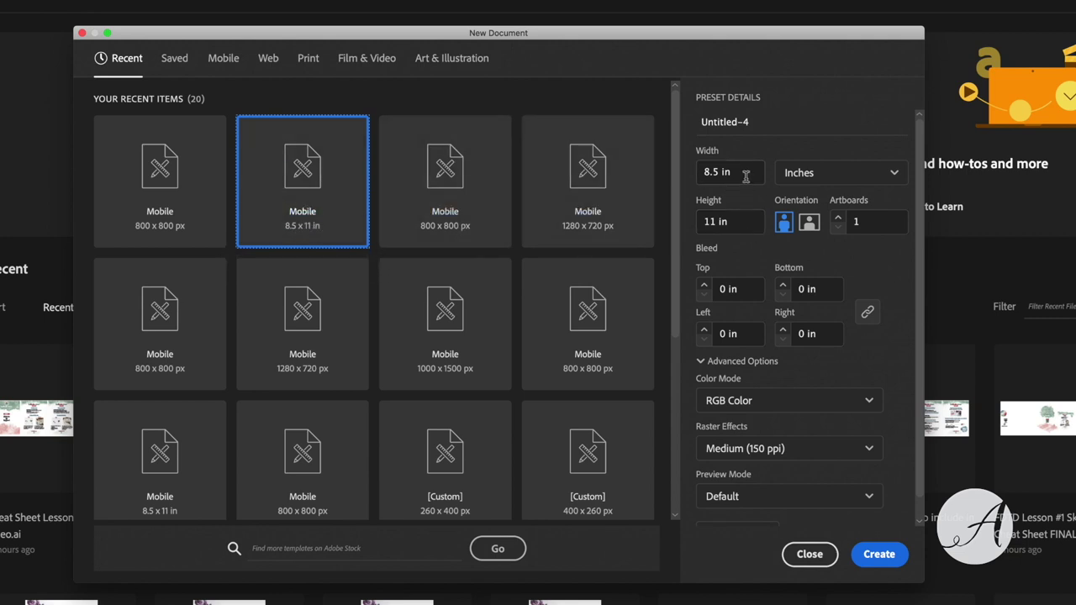
mouse_move(745, 172)
left_mouse_down()
mouse_move(704, 172)
mouse_move(745, 172)
left_mouse_up()
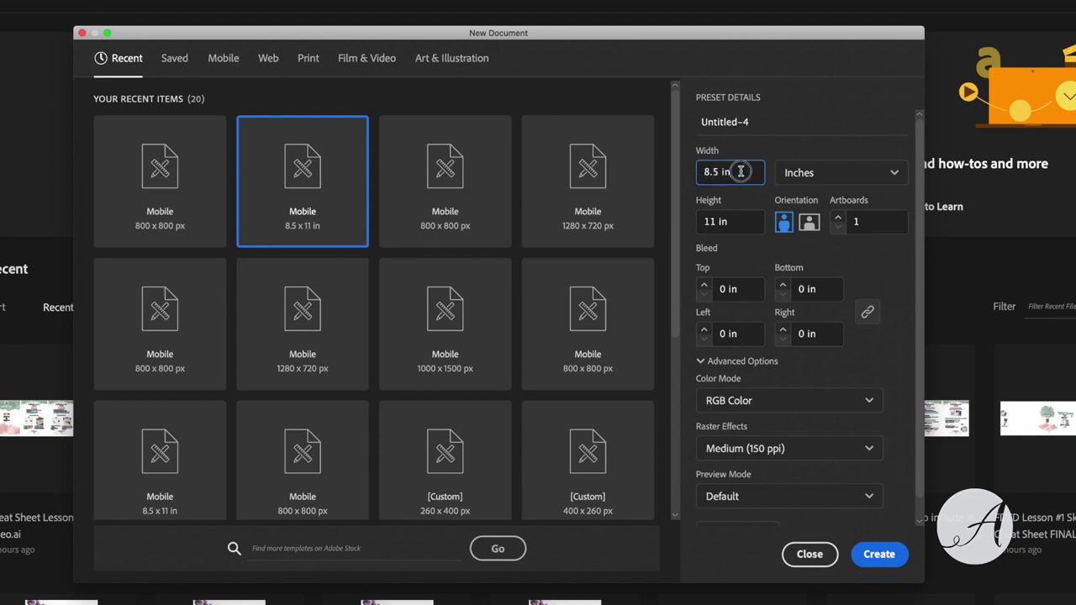
left_click(745, 224)
left_click(603, 209)
left_click_drag(600, 204, 558, 203)
type("8.5")
left_click(599, 256)
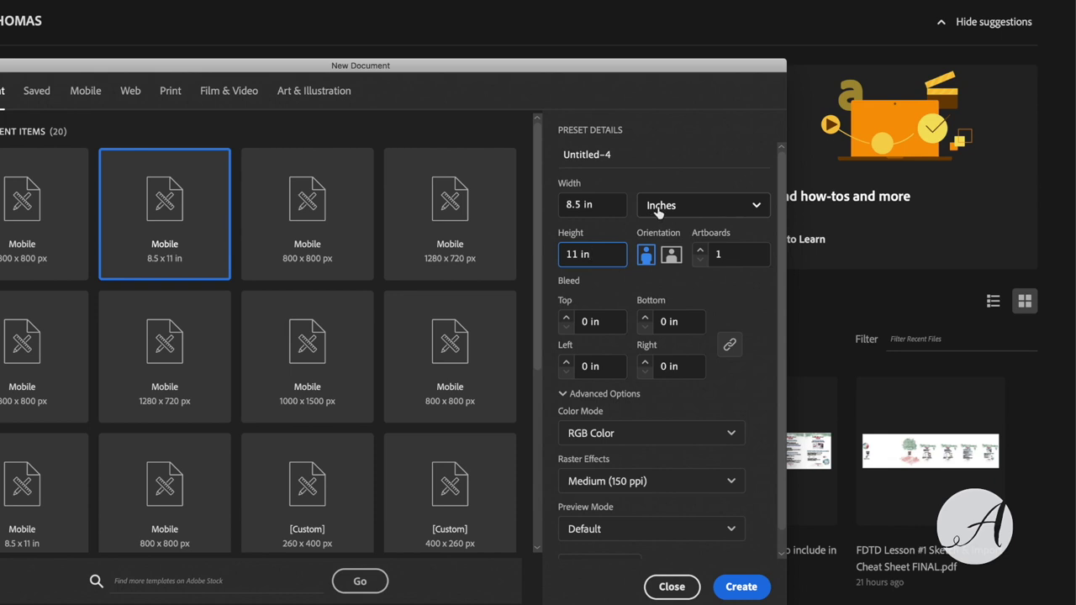
left_click(756, 207)
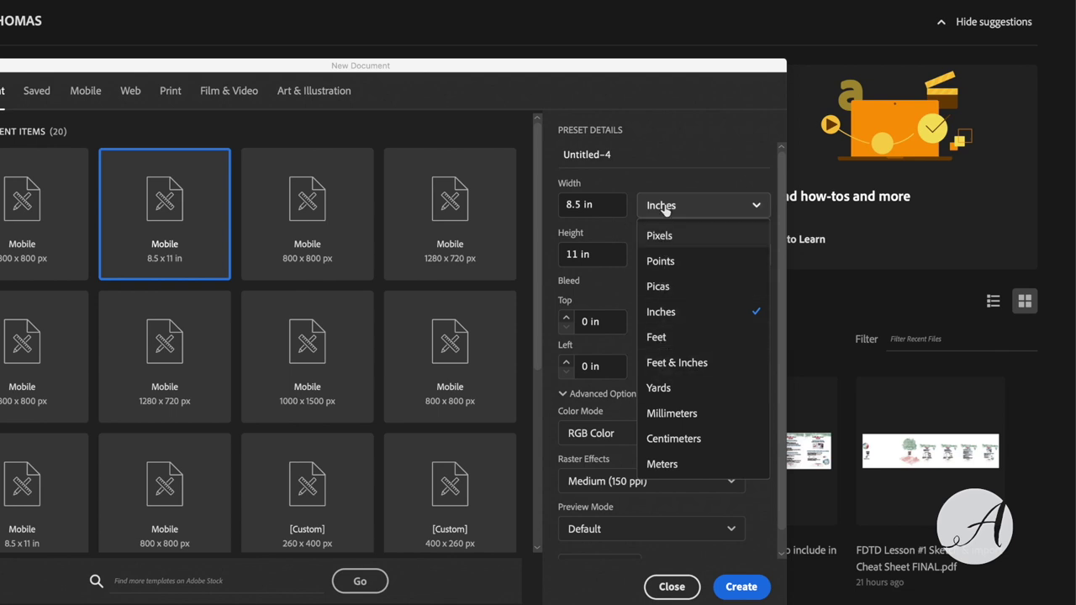
left_click(656, 313)
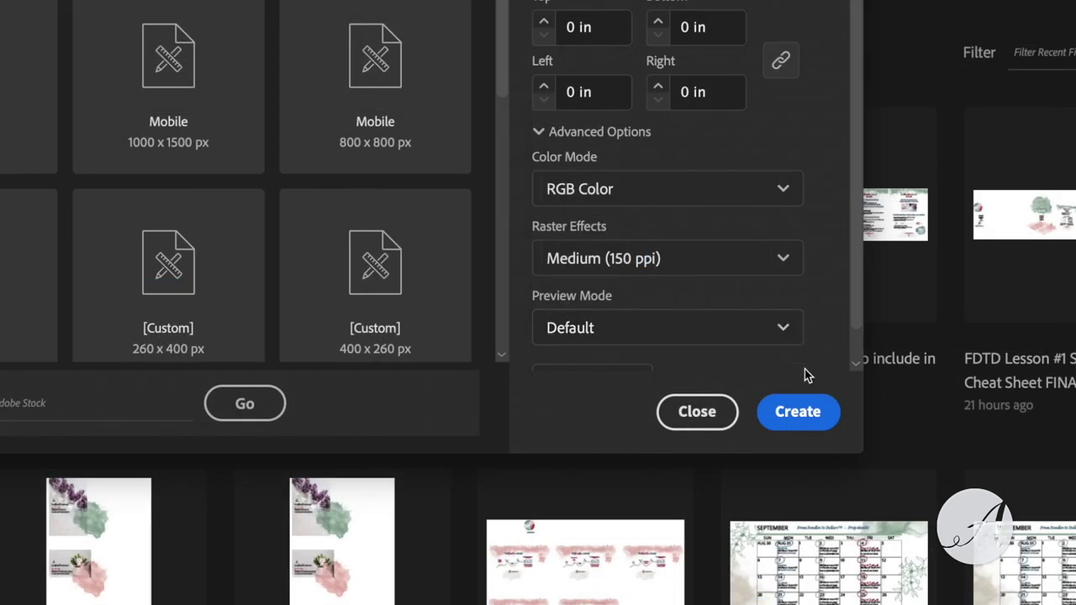
left_click(800, 416)
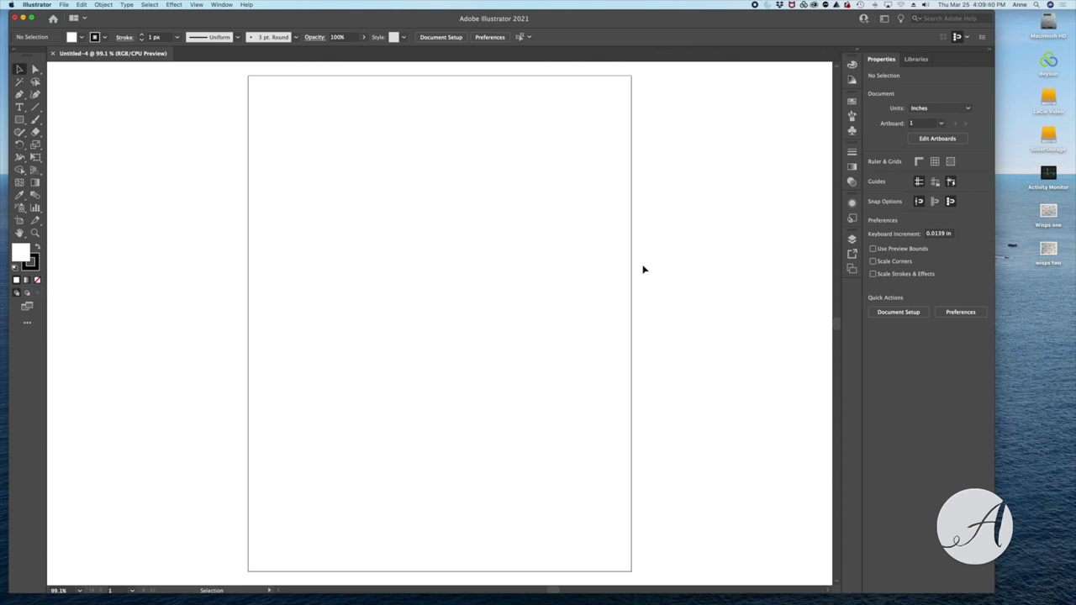
Bring the Wisps one image from the desktop straight onto the artboard.
left_click(1049, 213)
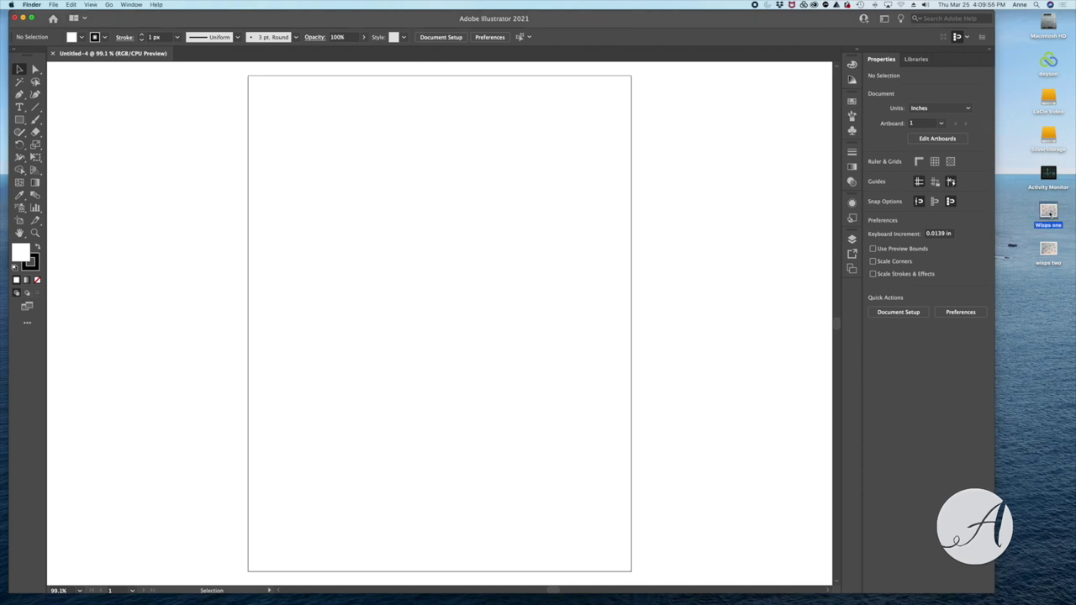
left_click(1050, 213)
left_click_drag(1050, 213, 449, 236)
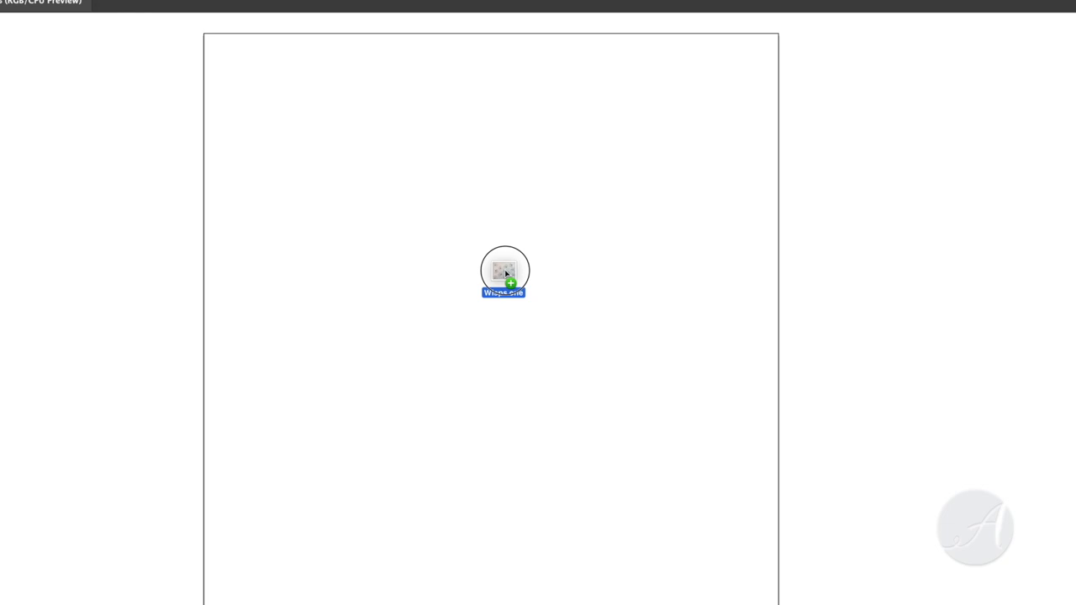
left_click_drag(505, 273, 505, 277)
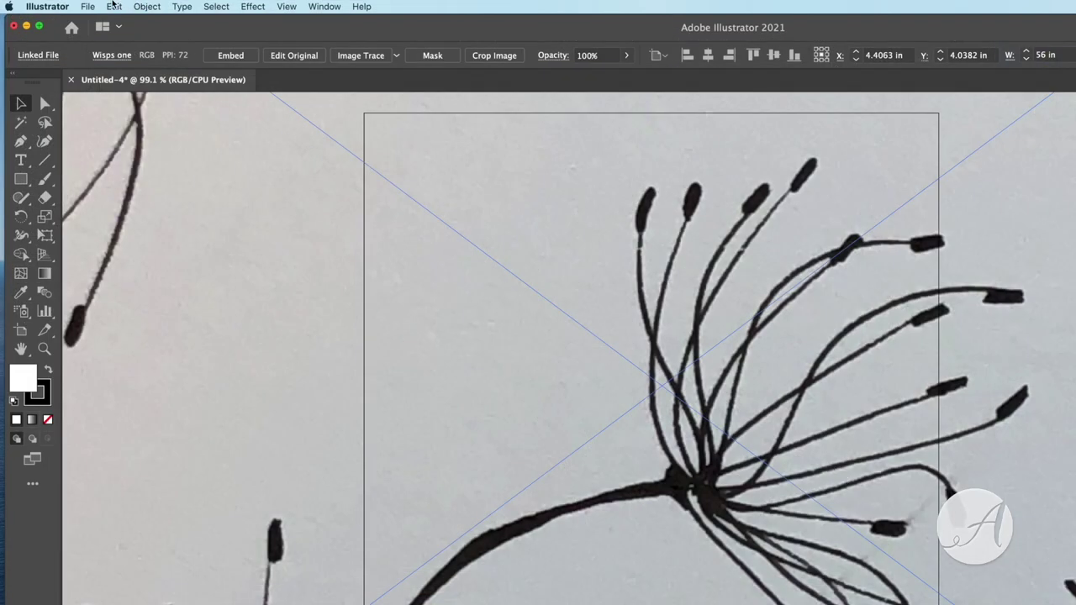
Undo pasting the Wisps one image onto the artboard.
left_click(116, 6)
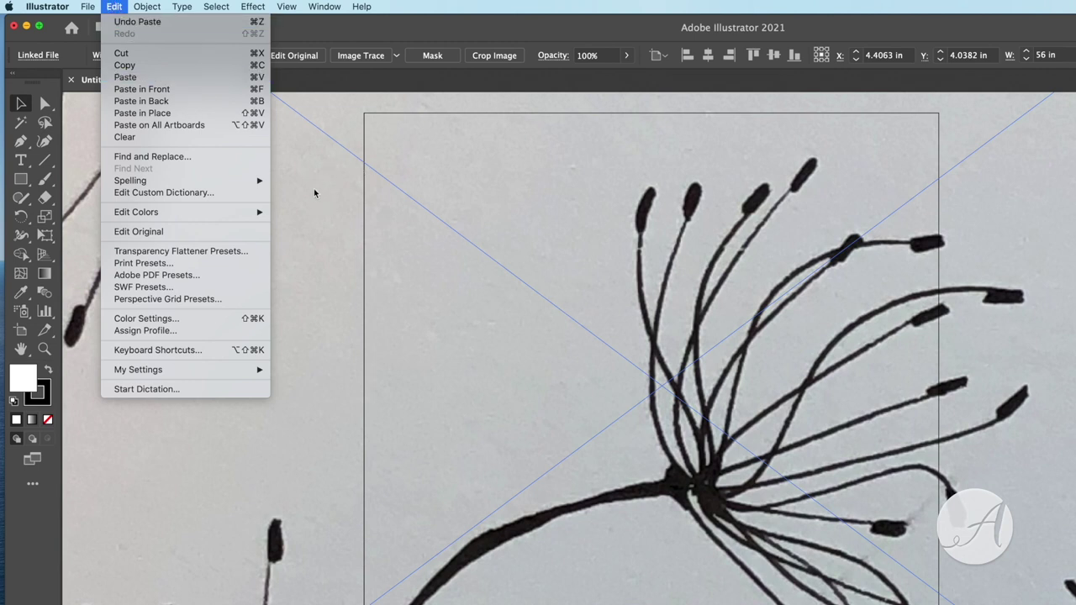
mouse_move(52, 7)
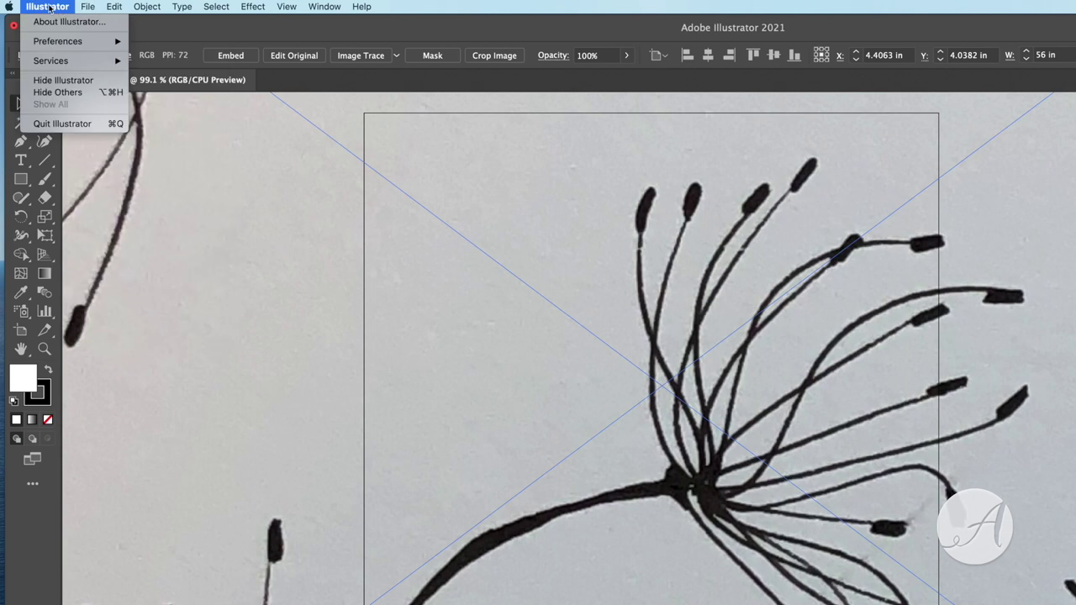
mouse_move(113, 7)
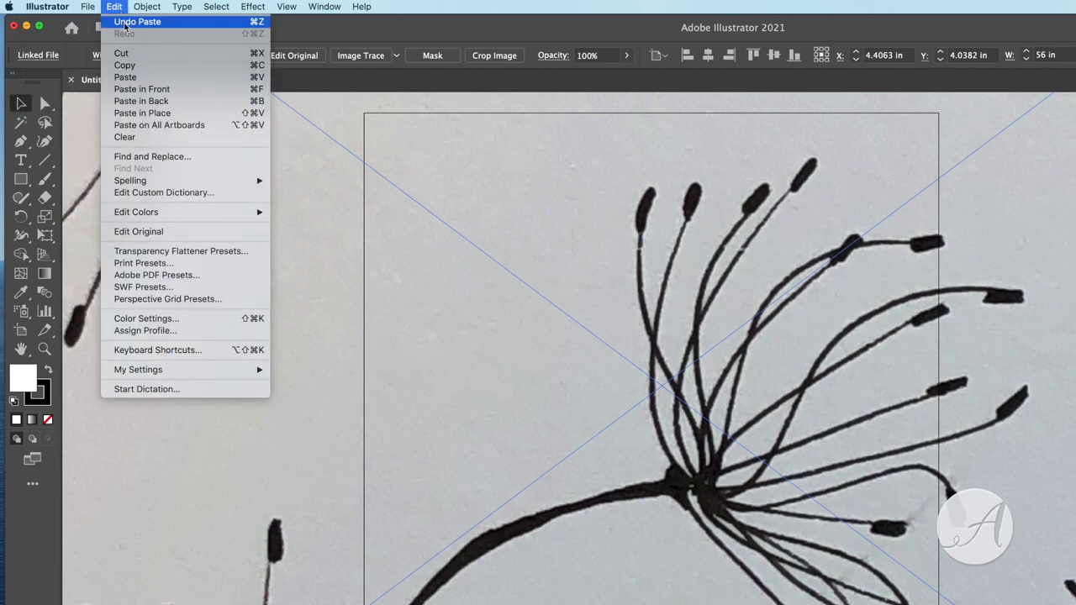
left_click(124, 21)
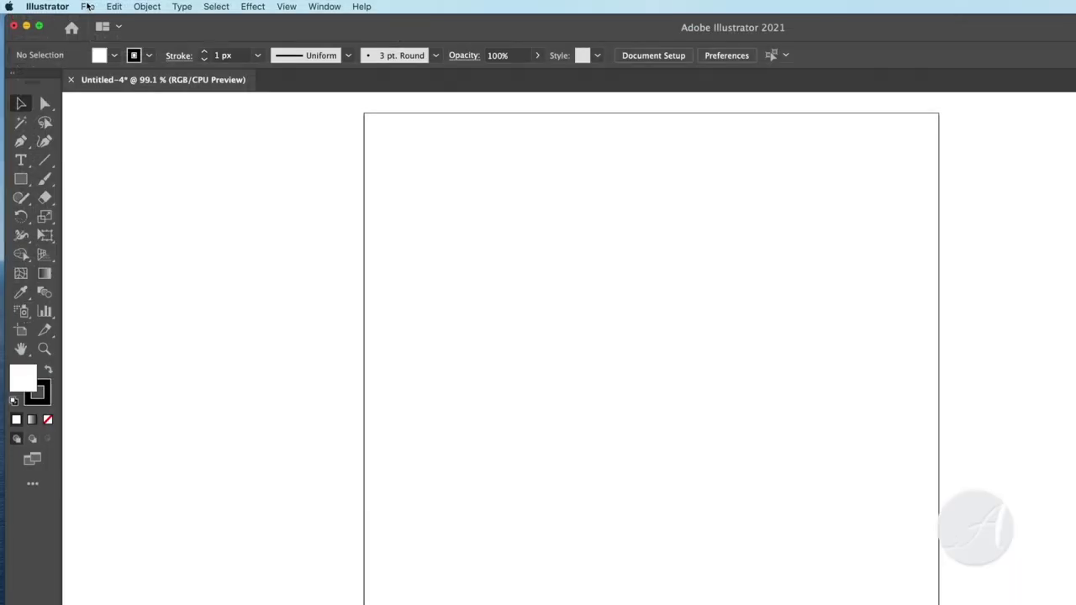
Place the Wisps one image from the Desktop folder as an embedded image, about 5.8 by 4.4 in, in the artboard's upper half.
left_click(63, 4)
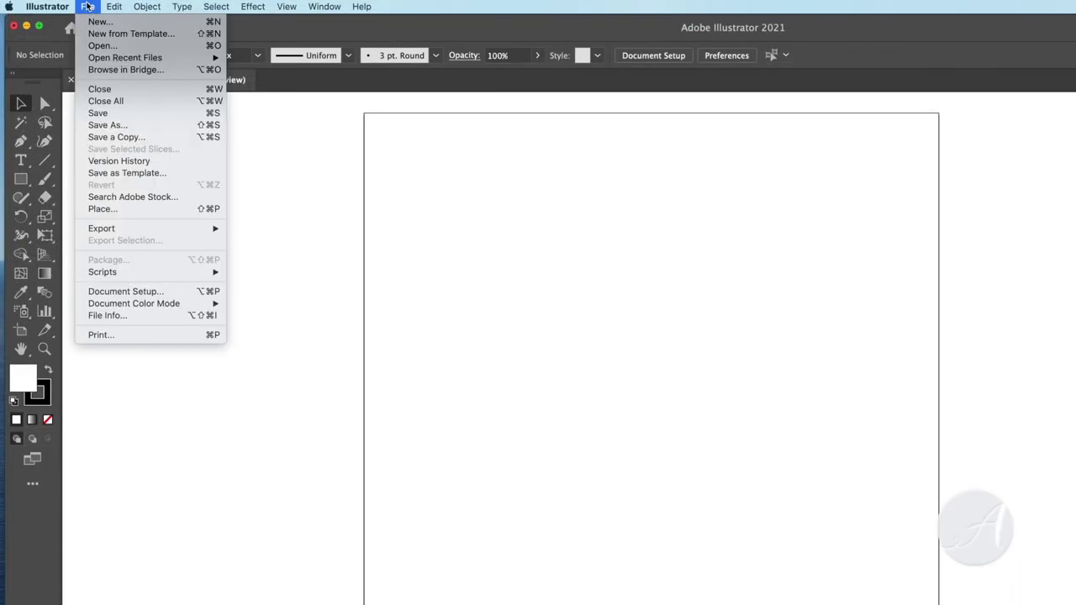
left_click(100, 209)
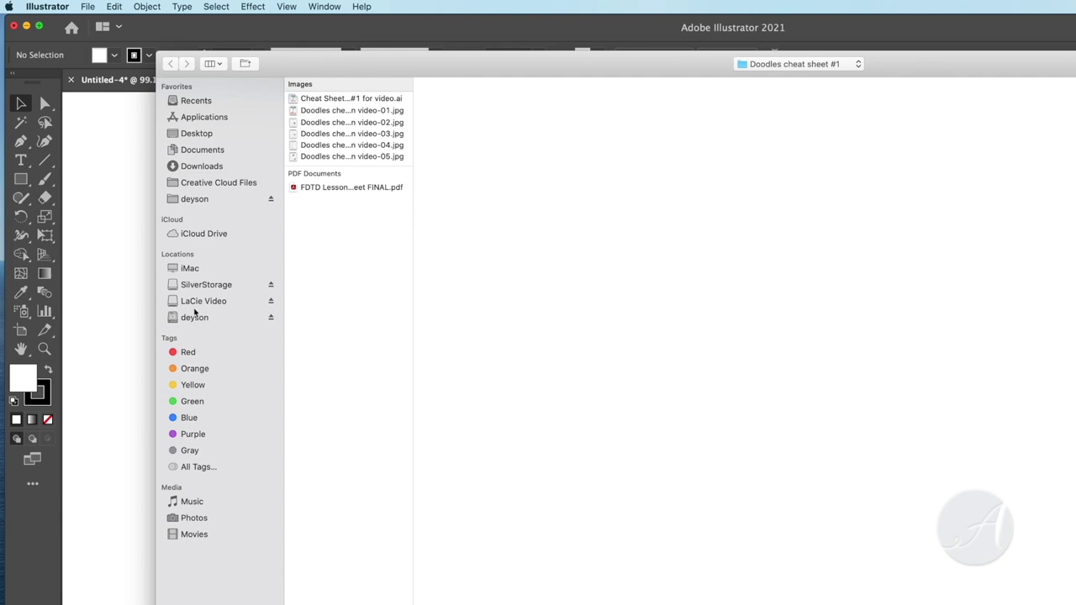
left_click(198, 138)
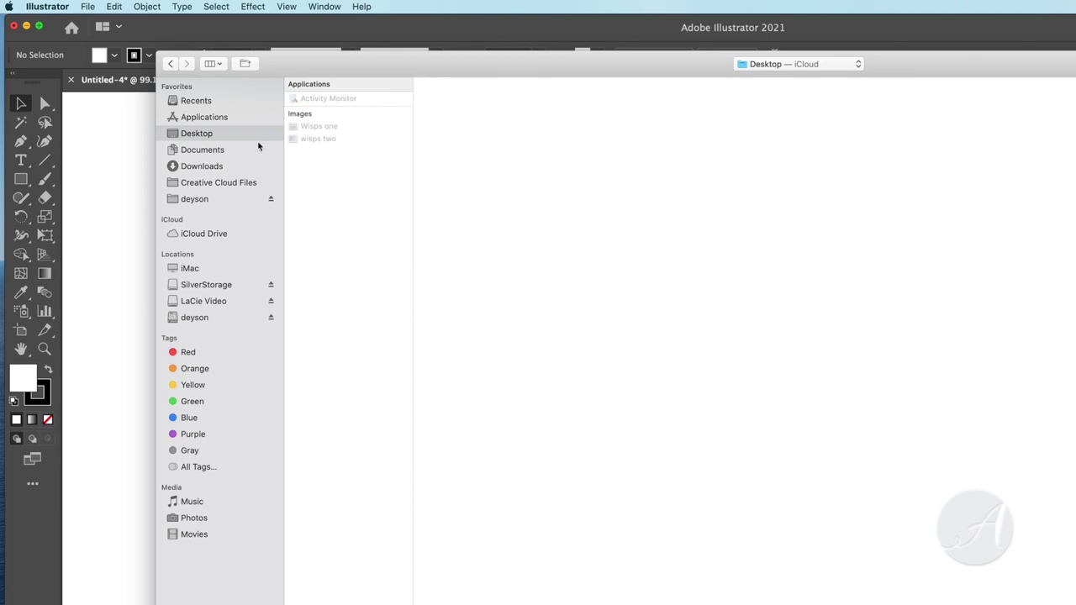
left_click(312, 132)
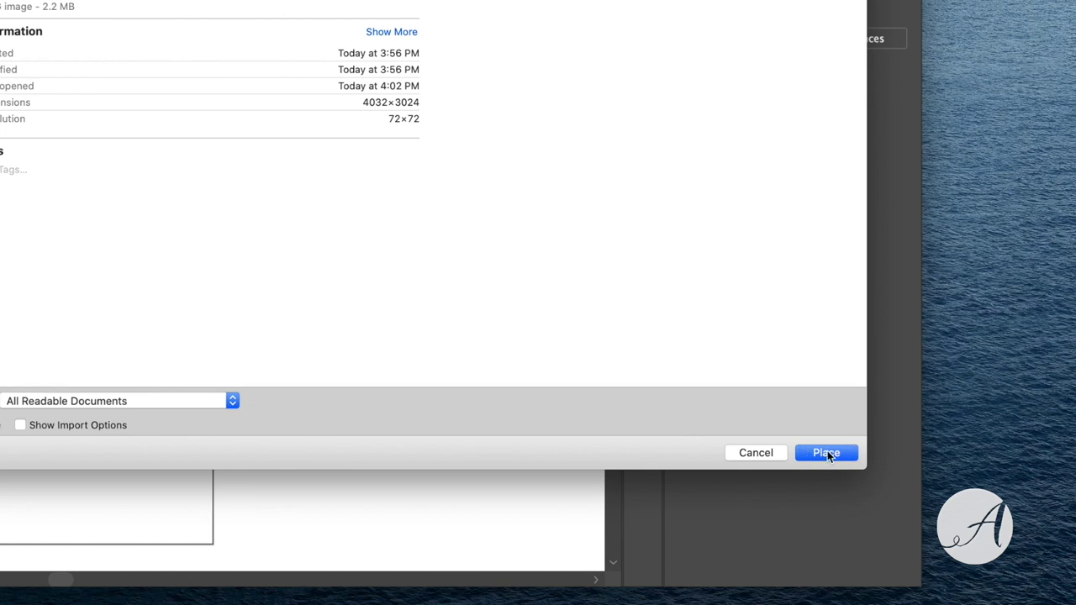
left_click(826, 454)
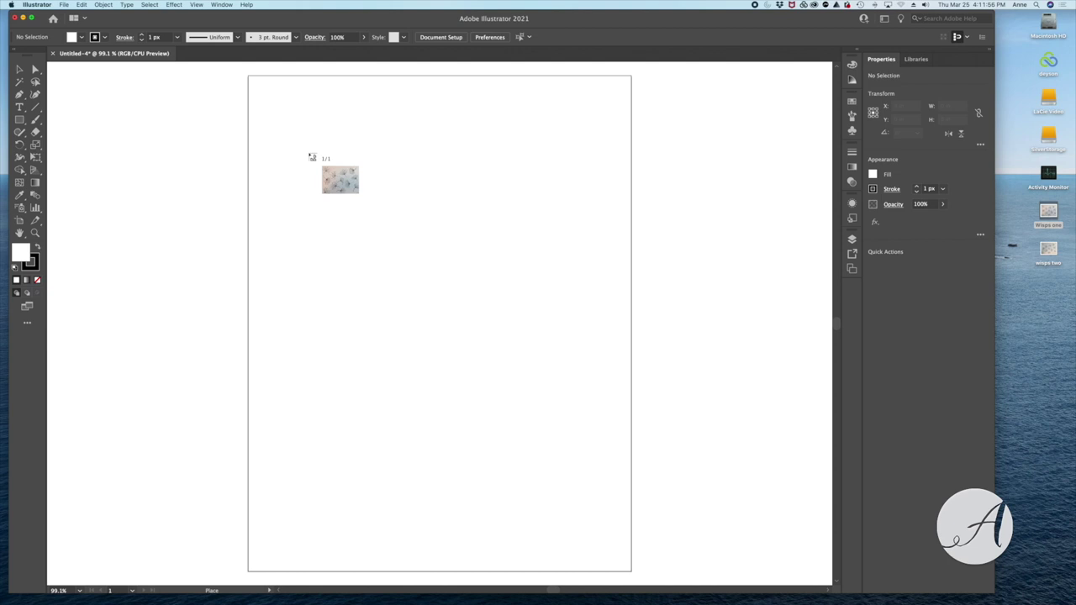
left_click_drag(309, 155, 572, 359)
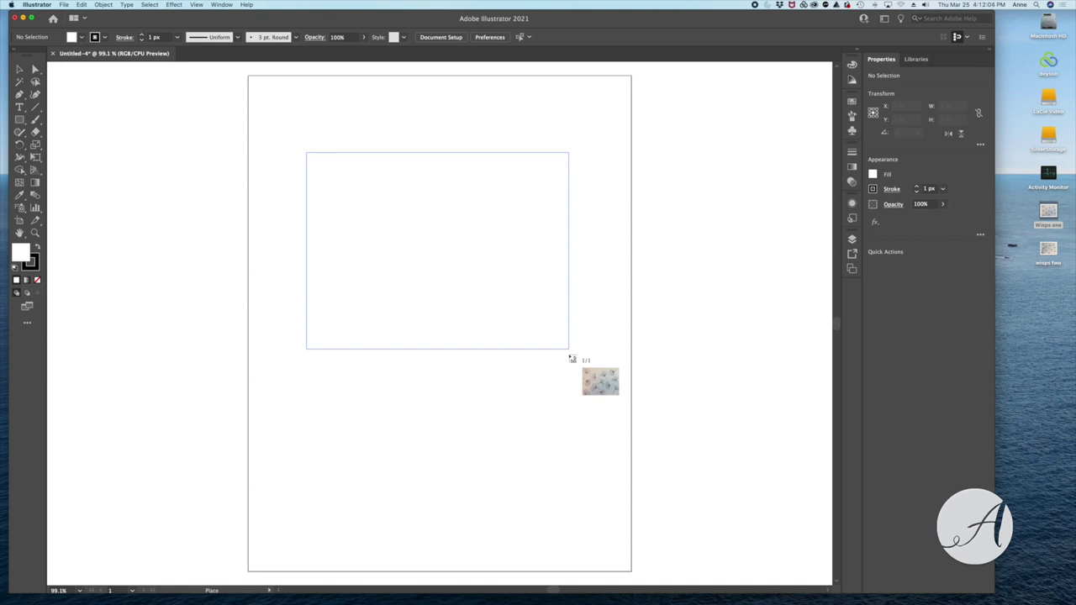
left_click_drag(571, 358, 570, 356)
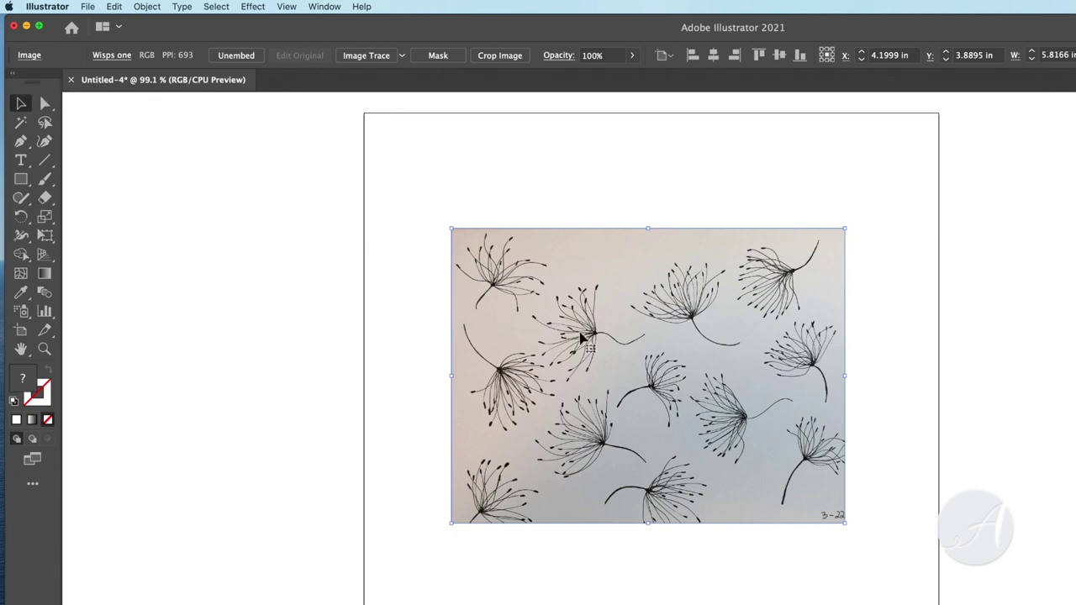
Save the document to the Desktop under a new name as an Illustrator 2020 file (ai), keeping the default save options.
left_click(87, 6)
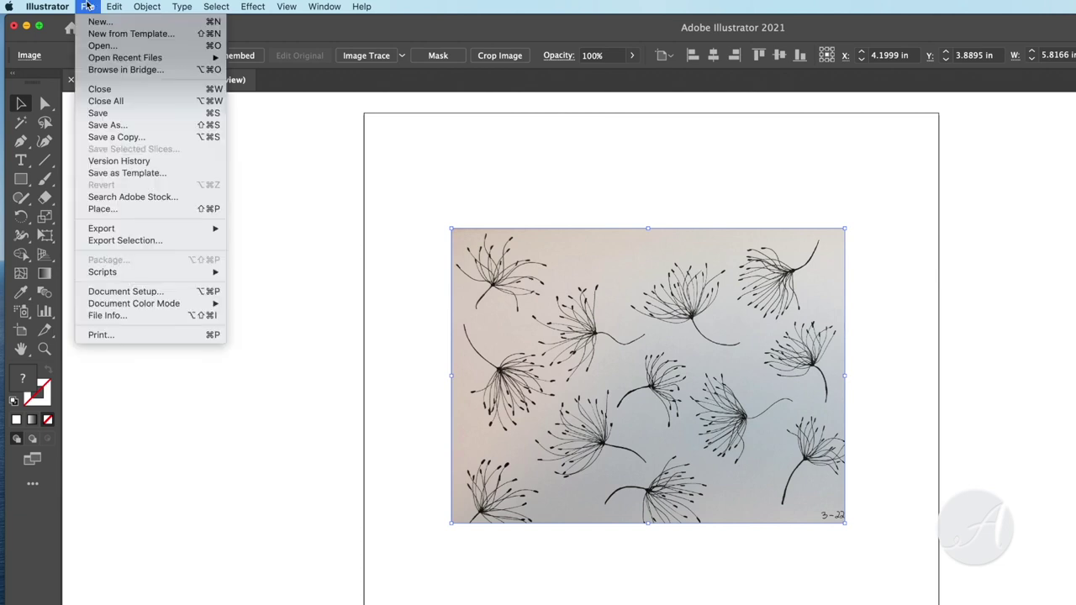
left_click(96, 114)
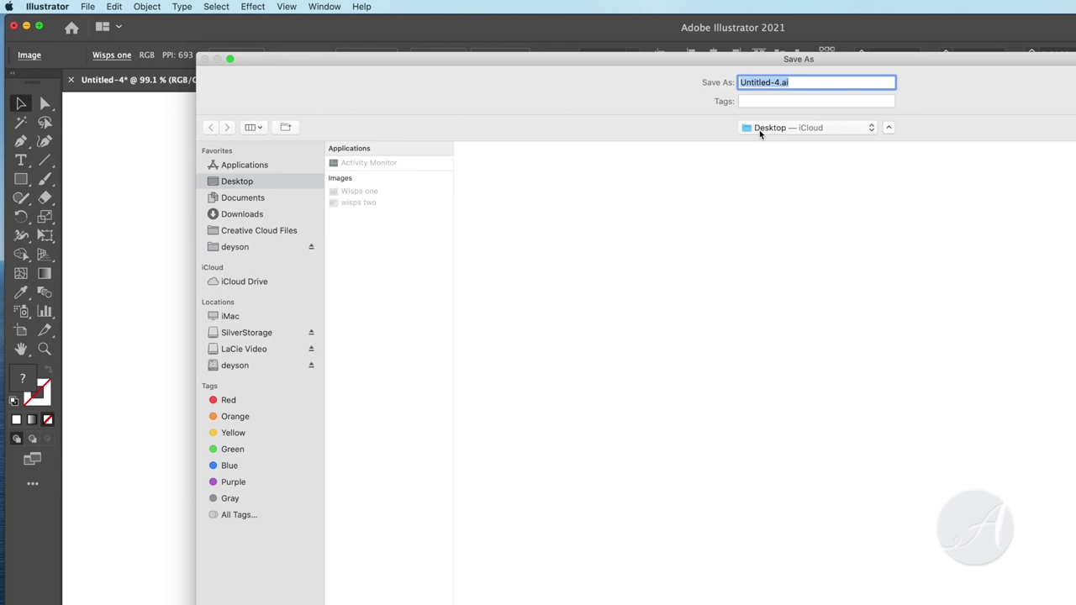
type("wi")
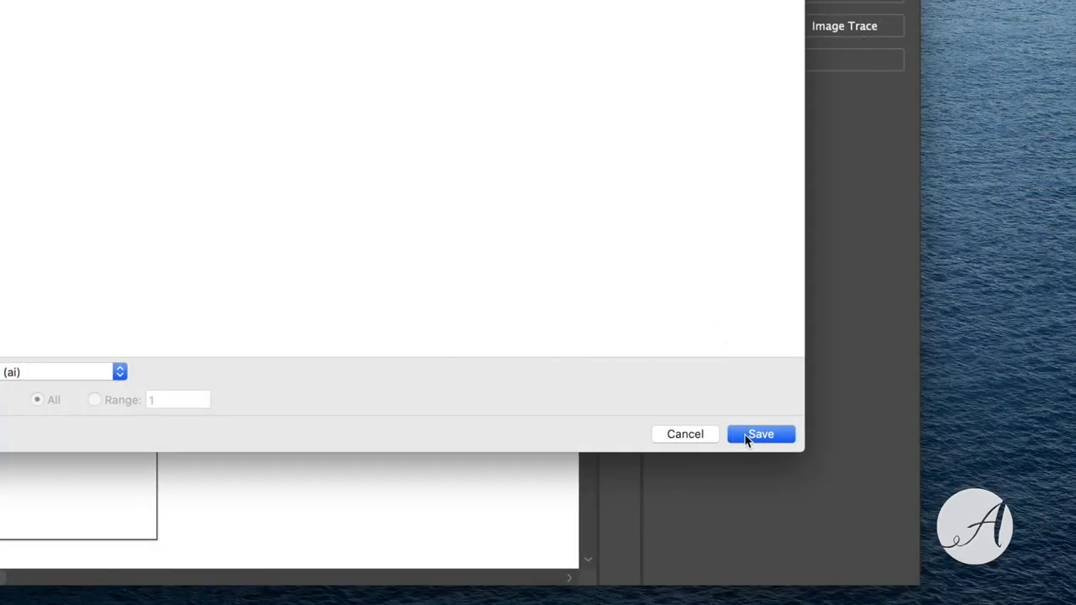
left_click(751, 437)
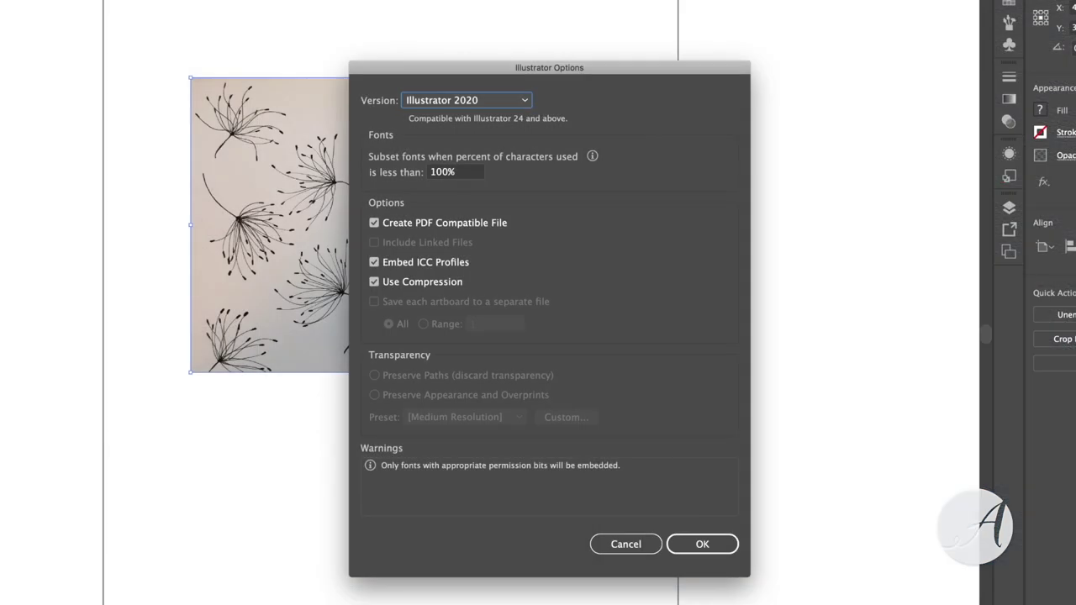
left_click(696, 543)
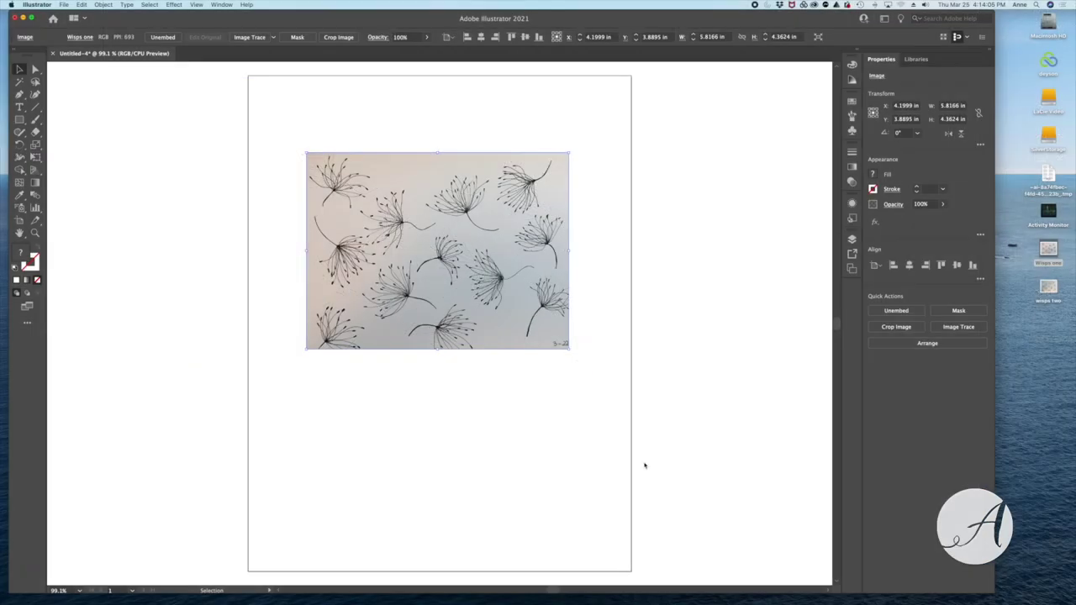